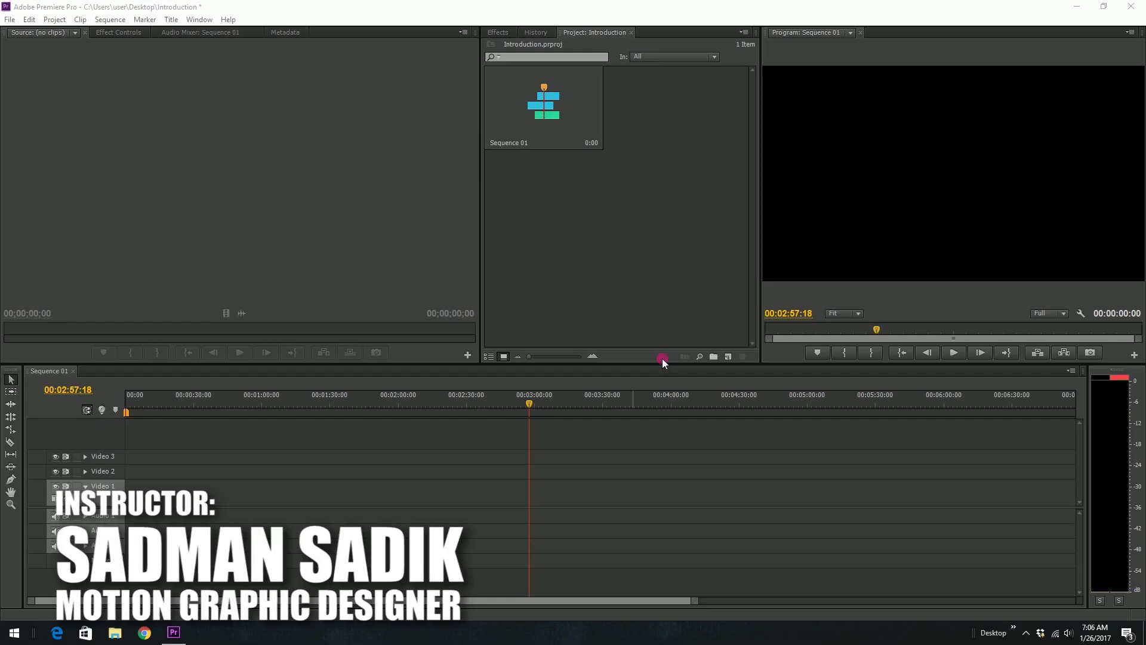
# - Open the Import dialog from the Project panel's right-click menu, showing the Desktop's clips
pyautogui.click(584, 33)
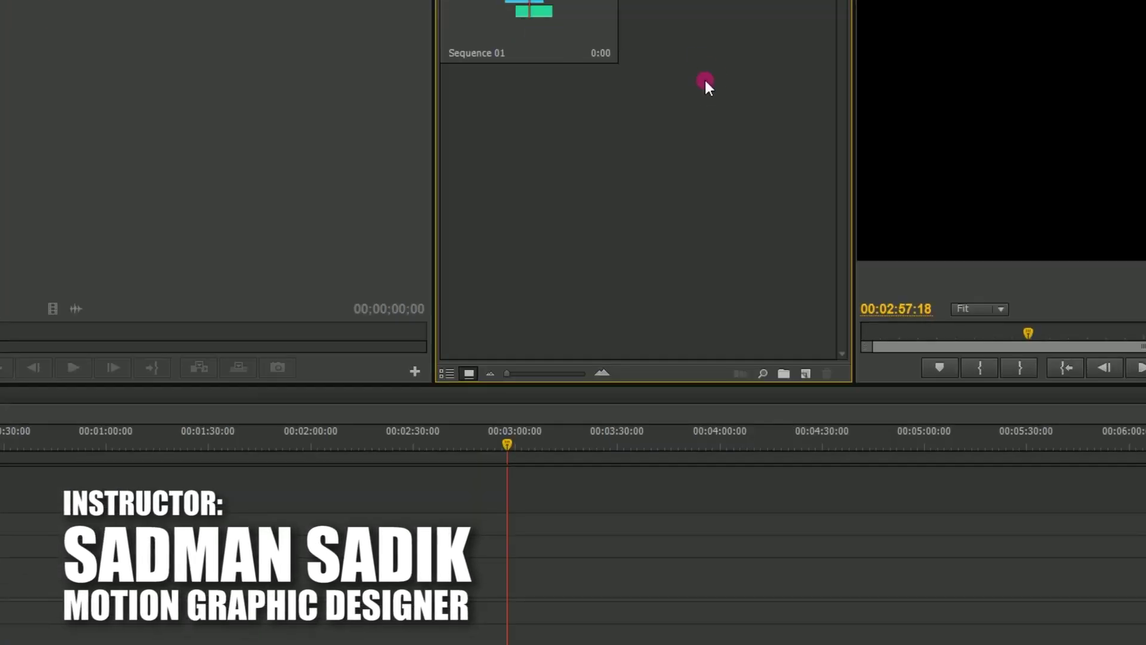
pyautogui.rightClick(704, 79)
pyautogui.click(767, 167)
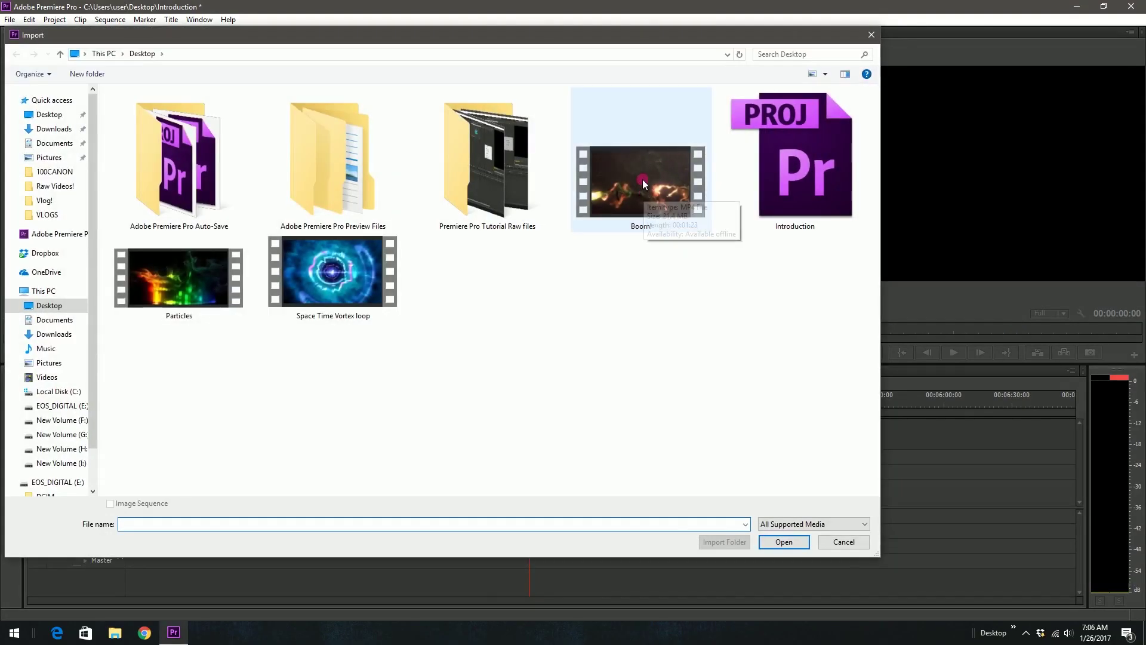
# - Select Boom! and Particles together on the Desktop and import both into the project
pyautogui.click(642, 179)
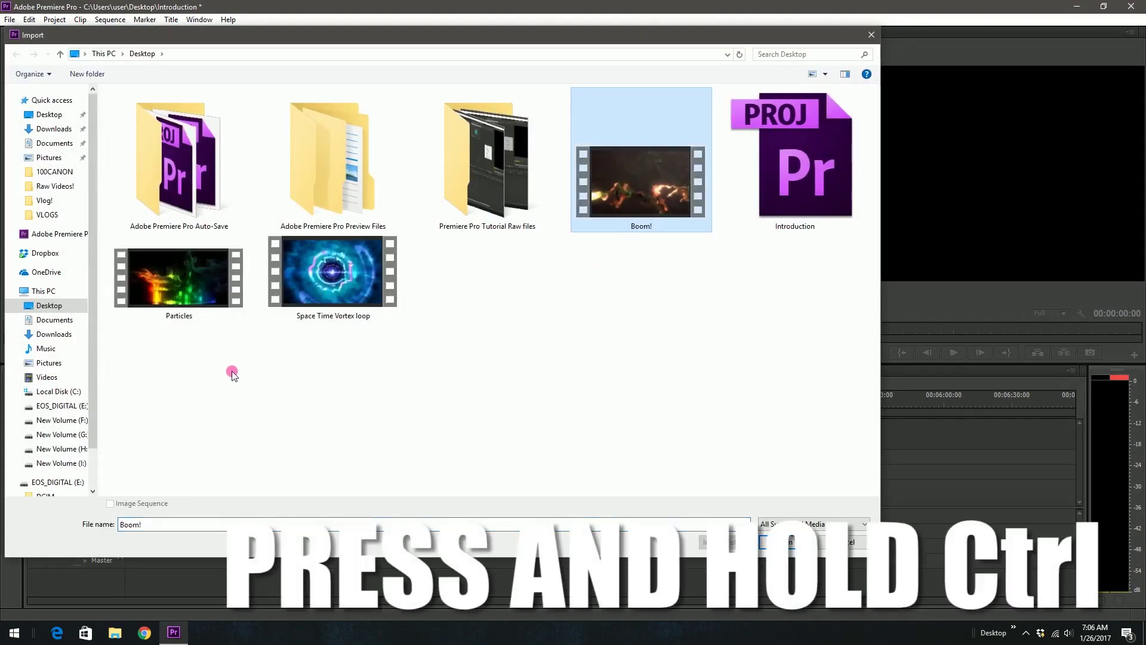
pyautogui.keyDown('ctrl'); pyautogui.click(205, 301); pyautogui.keyUp('ctrl')
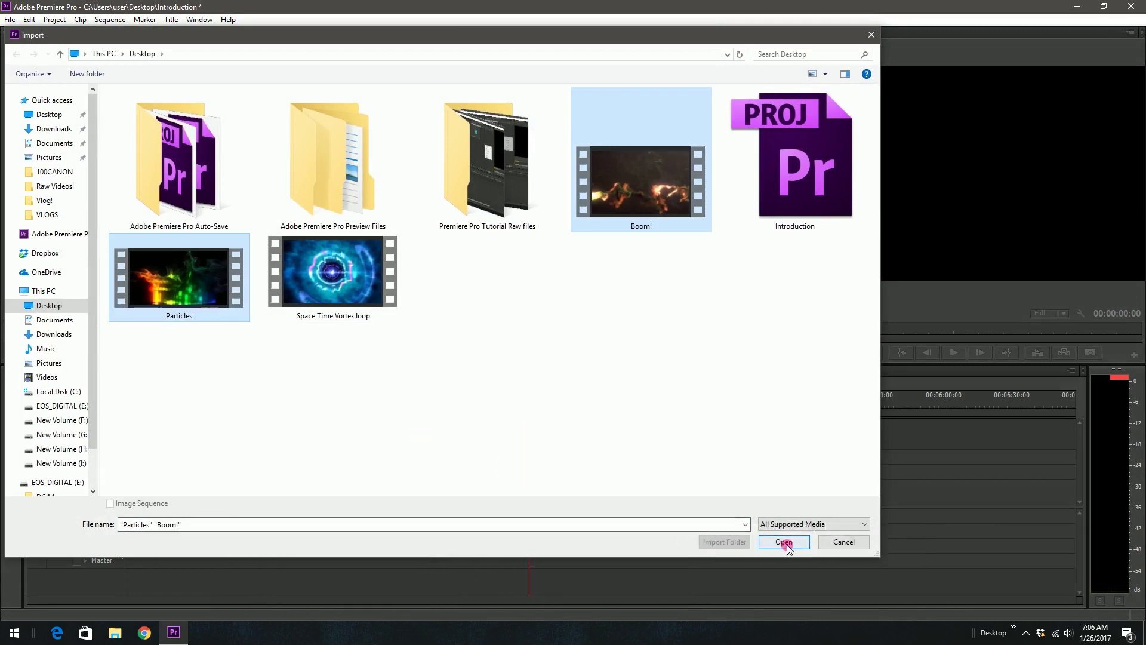
pyautogui.click(784, 542)
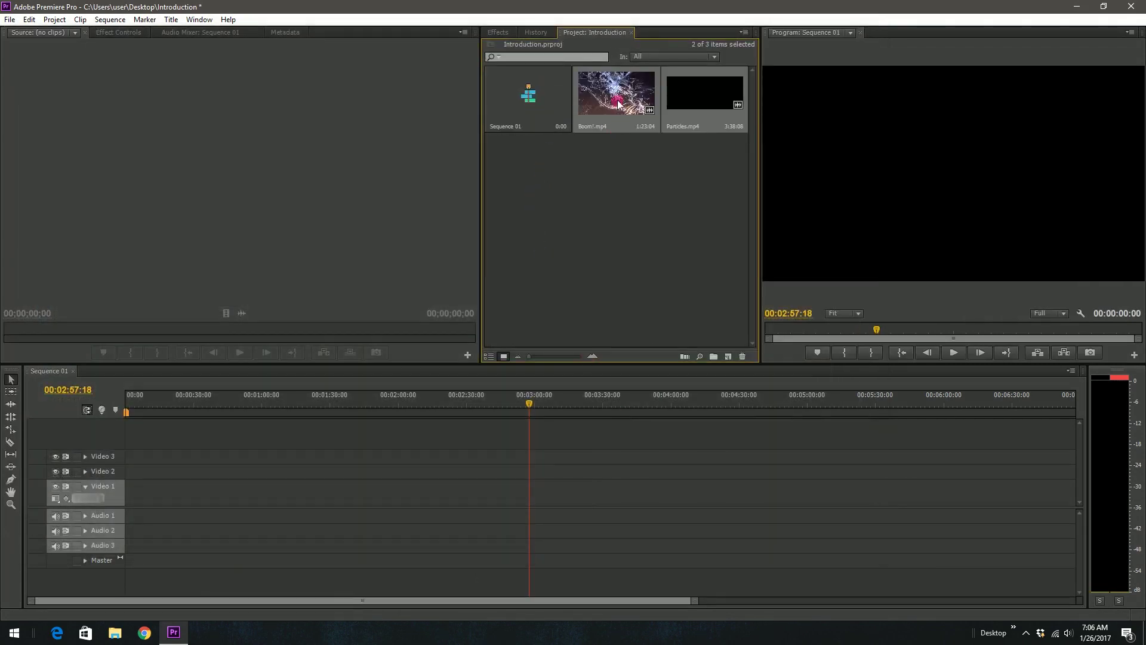
# - Place both clips on Video 1, match the sequence settings to them, and briefly play it
pyautogui.moveTo(618, 105); pyautogui.dragTo(148, 500)
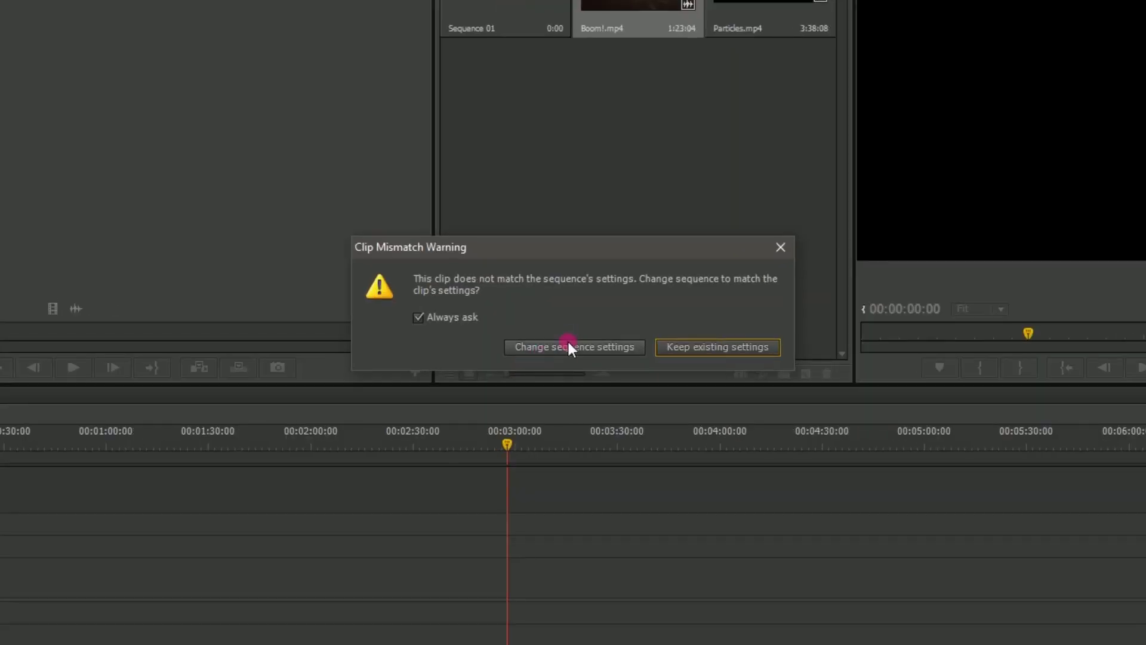
pyautogui.click(569, 348)
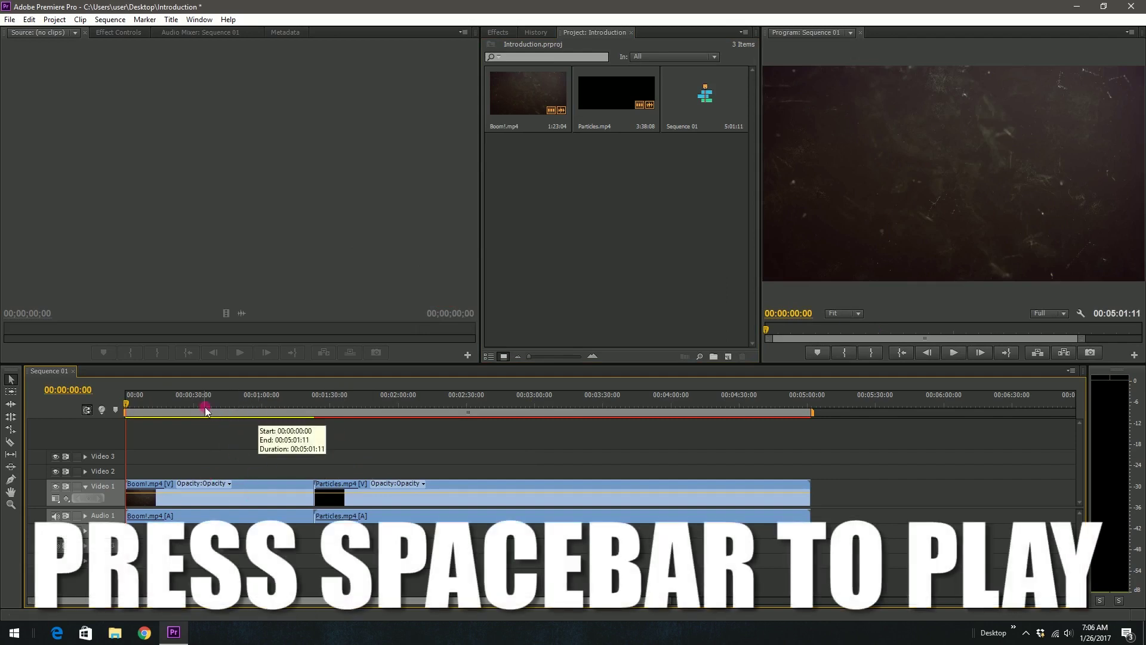
pyautogui.press('space')
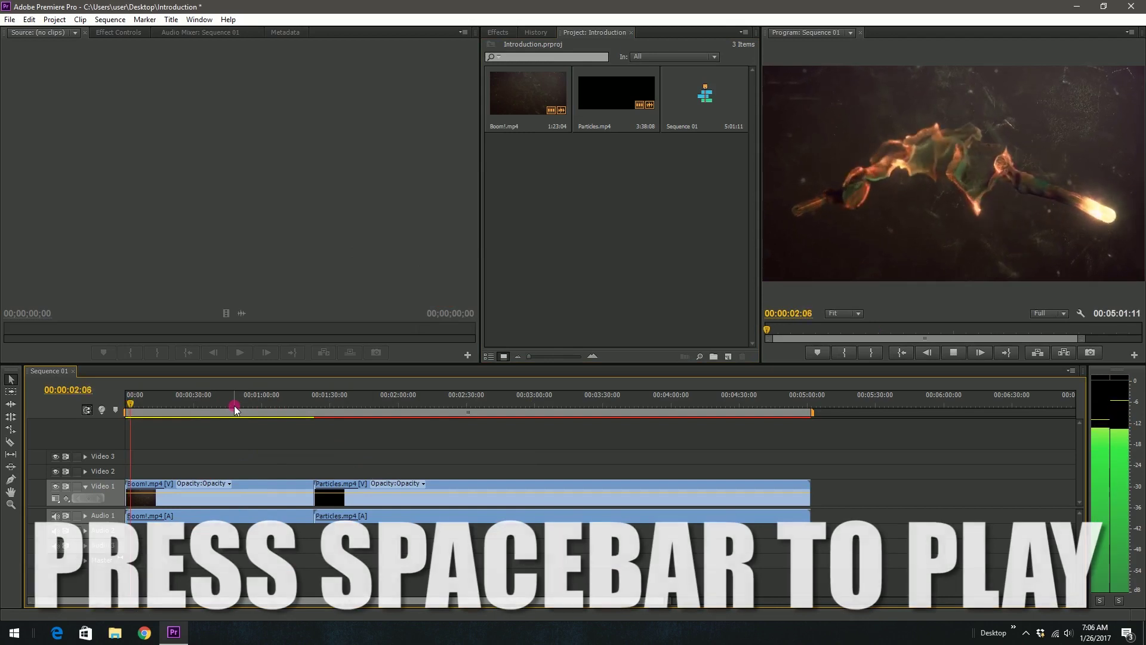
pyautogui.press('space')
# - Preview the sequence from about 1:58
pyautogui.click(393, 405)
pyautogui.click(531, 450)
pyautogui.press('space')
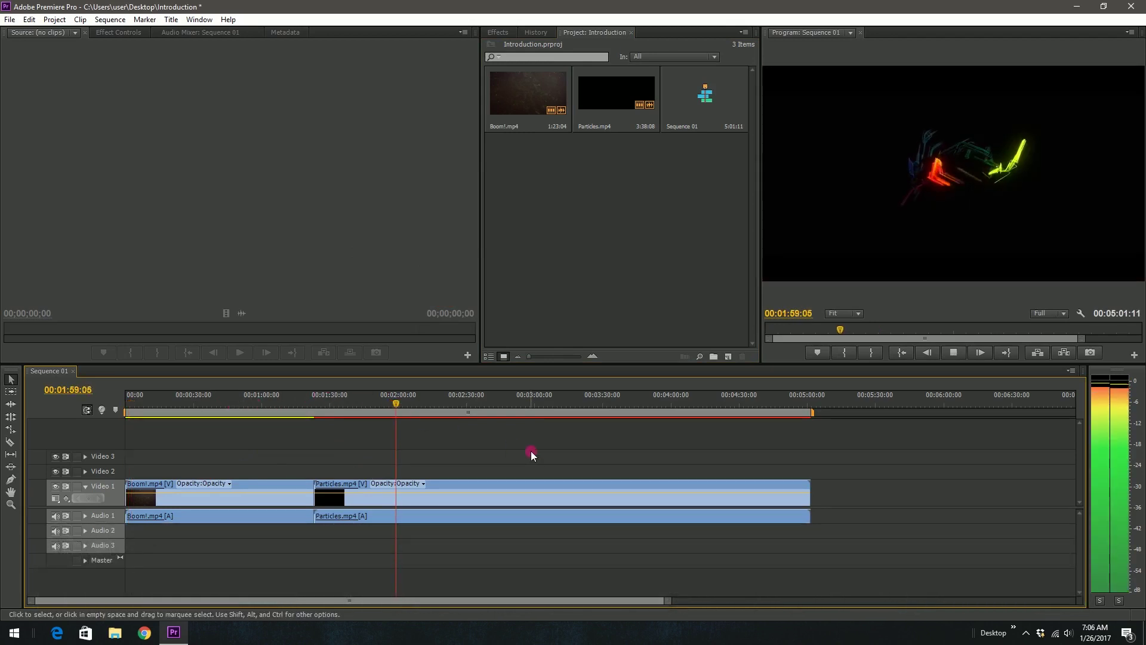
pyautogui.press('space')
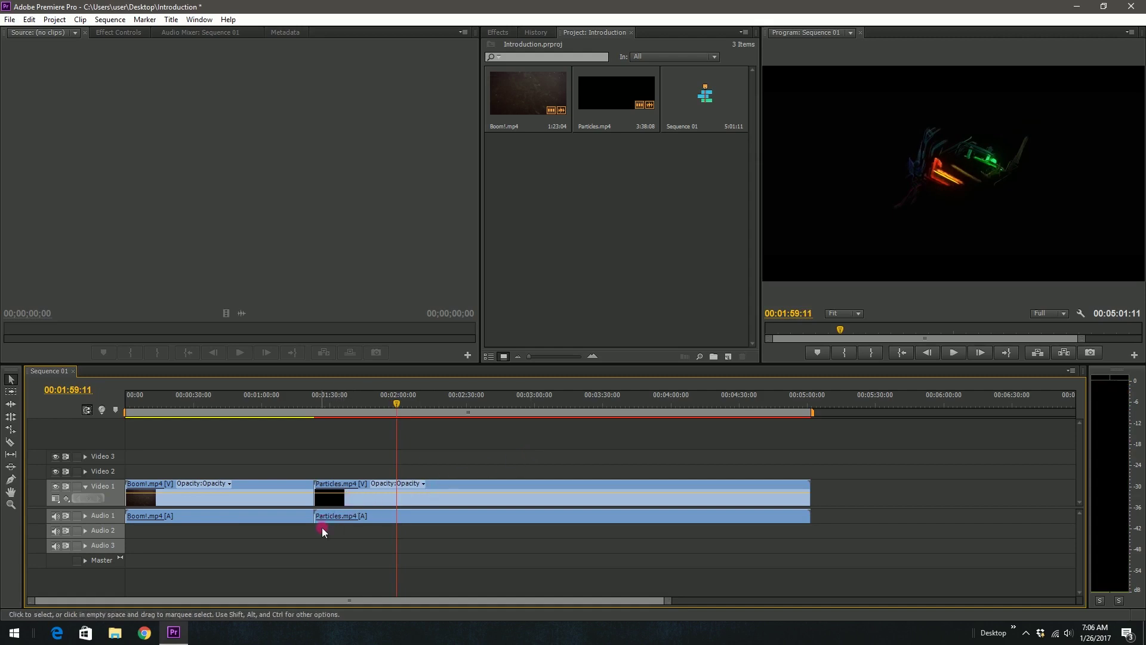
# - Trim both ends of Boom! and Particles and slide Particles against Boom!
pyautogui.moveTo(145, 508); pyautogui.dragTo(206, 508)
pyautogui.moveTo(314, 508); pyautogui.dragTo(244, 508)
pyautogui.moveTo(315, 495); pyautogui.dragTo(427, 496)
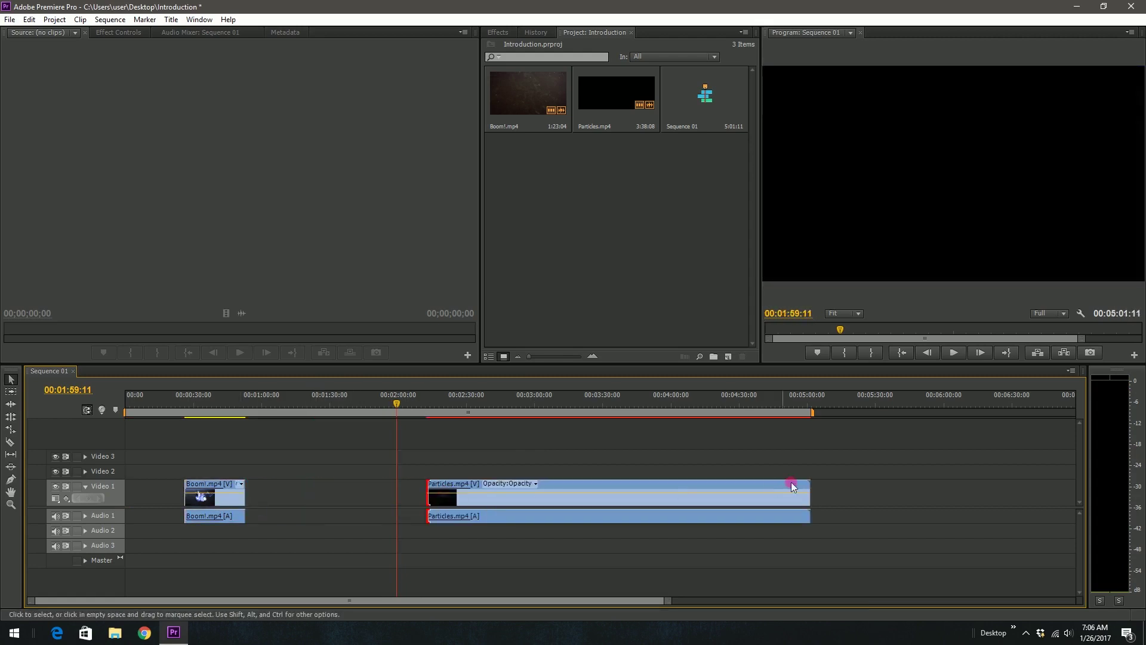
pyautogui.moveTo(808, 496); pyautogui.dragTo(291, 500)
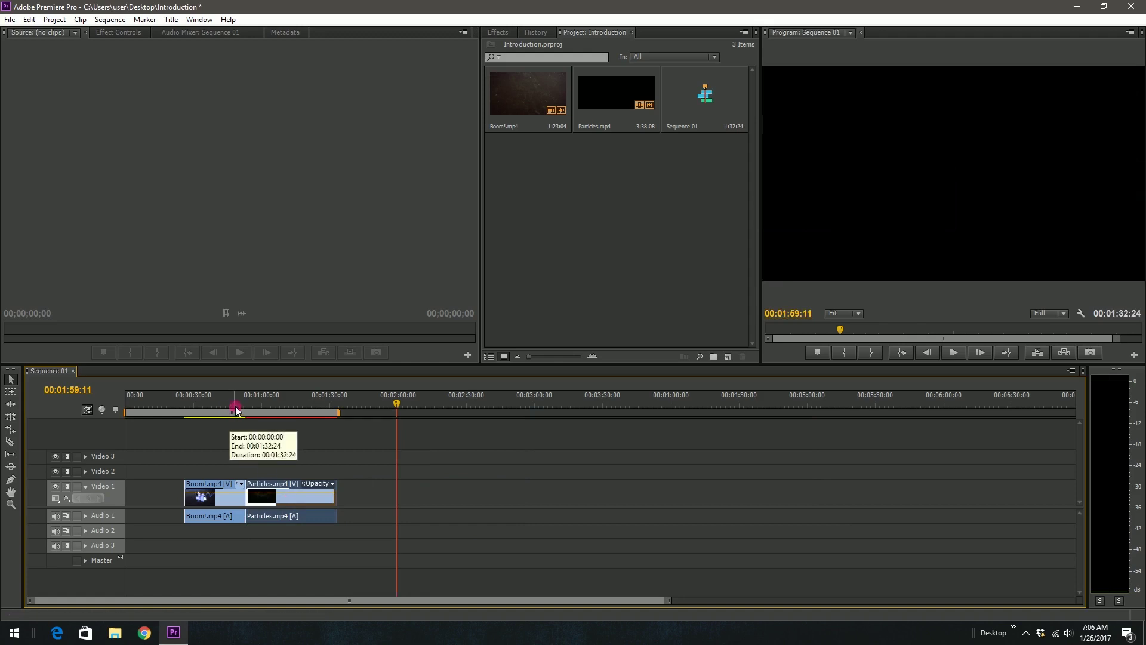
# - Play the sequence from about 0:48 and stop near the Boom!-to-Particles cut
pyautogui.click(235, 407)
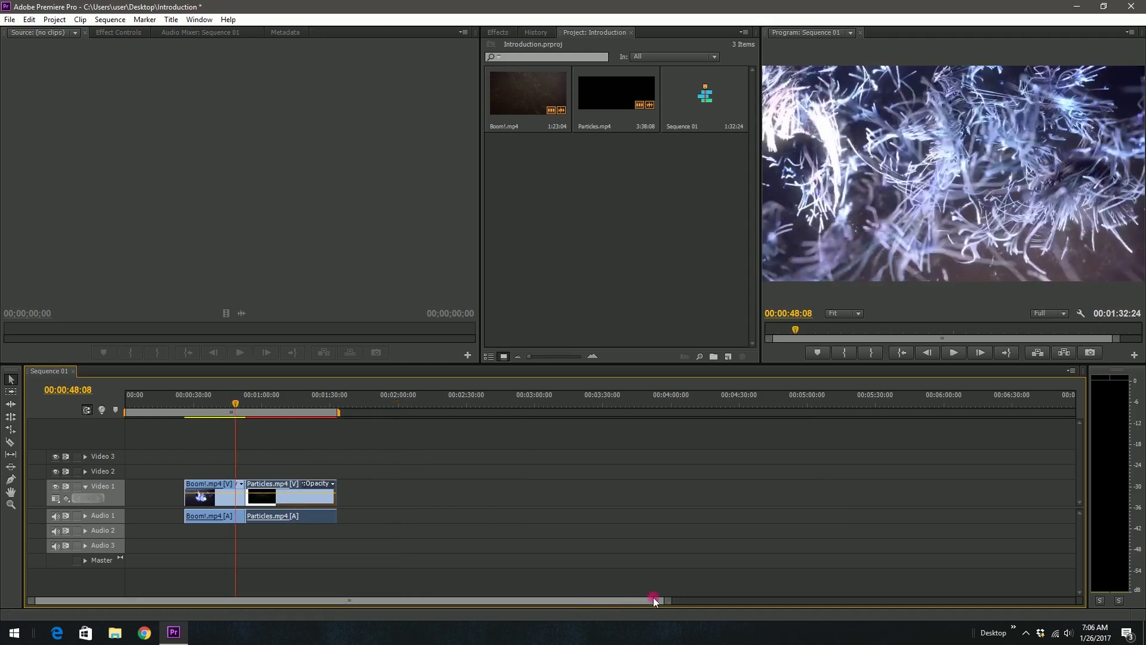
pyautogui.moveTo(668, 600); pyautogui.dragTo(281, 602)
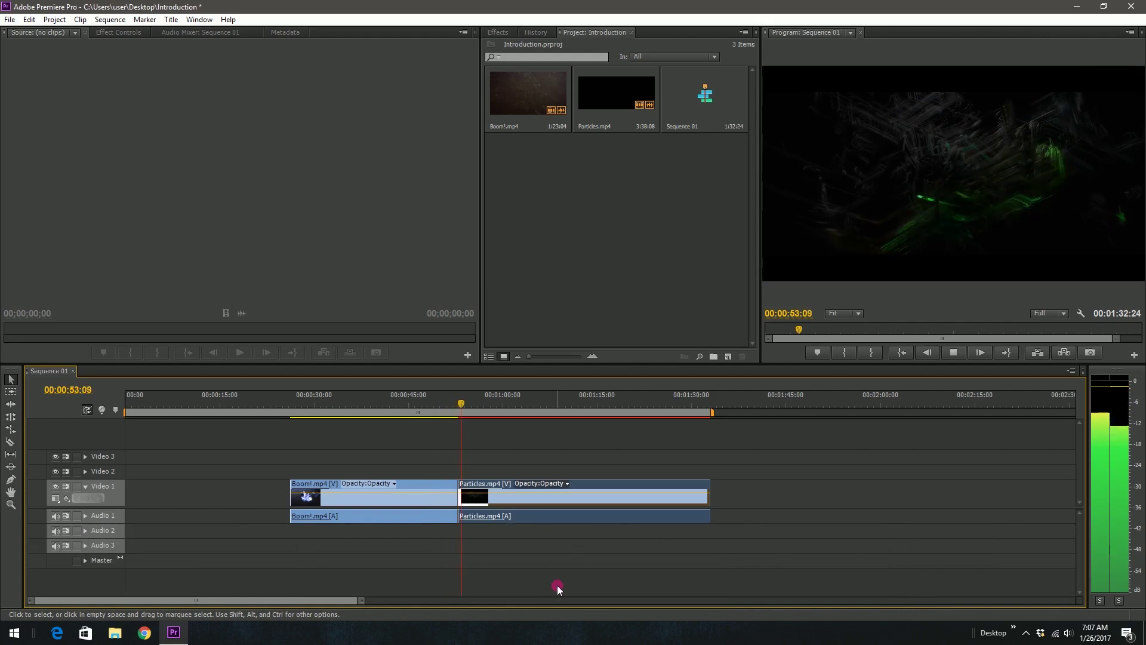
pyautogui.click(470, 408)
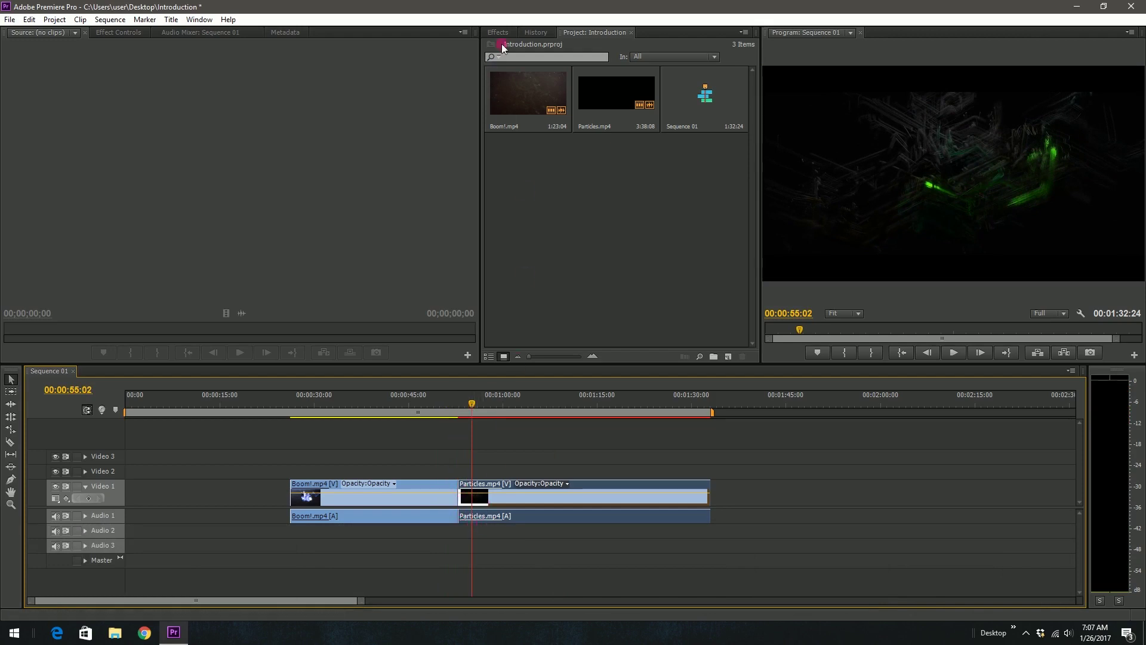
# - In the Effects panel, expand Audio Transitions > Crossfade to list Constant Gain, Constant Power and Exponential Fade
pyautogui.click(500, 33)
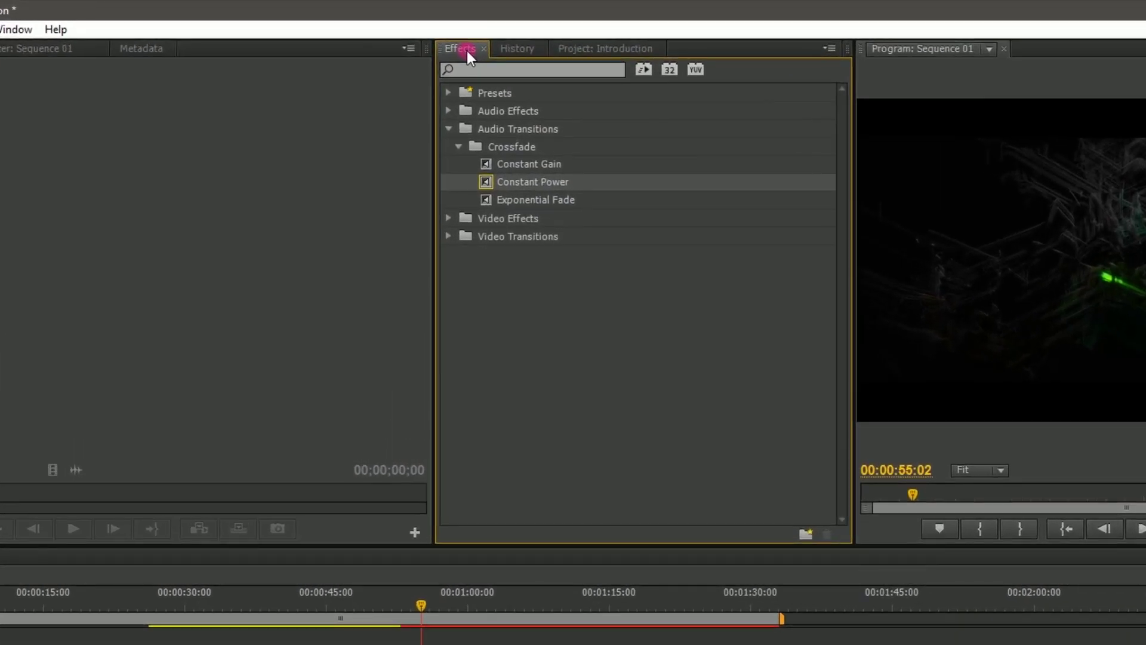
pyautogui.click(449, 128)
pyautogui.click(488, 94)
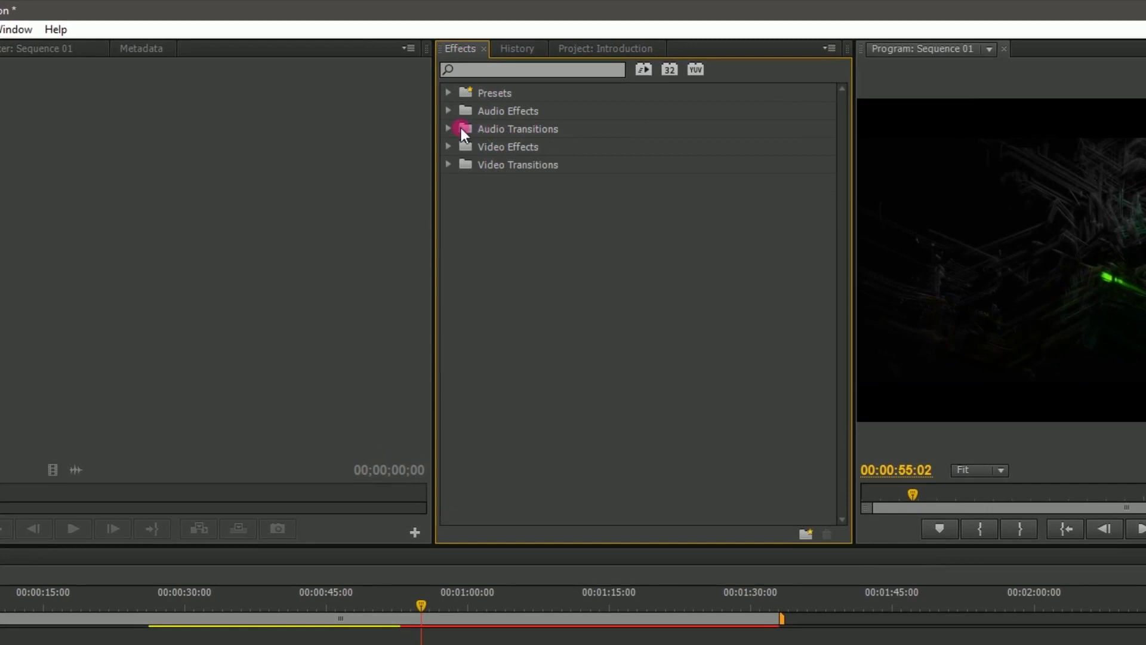
pyautogui.click(448, 128)
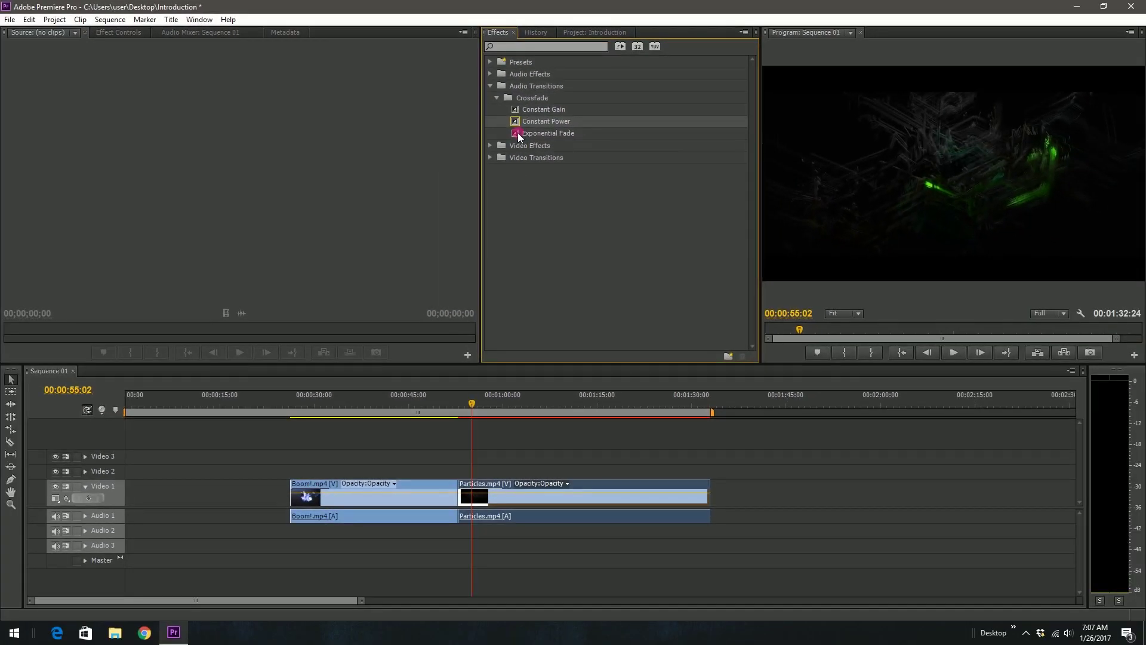
# - Apply Exponential Fade at the Boom!/Particles audio join and play it back
pyautogui.moveTo(517, 132); pyautogui.dragTo(467, 500)
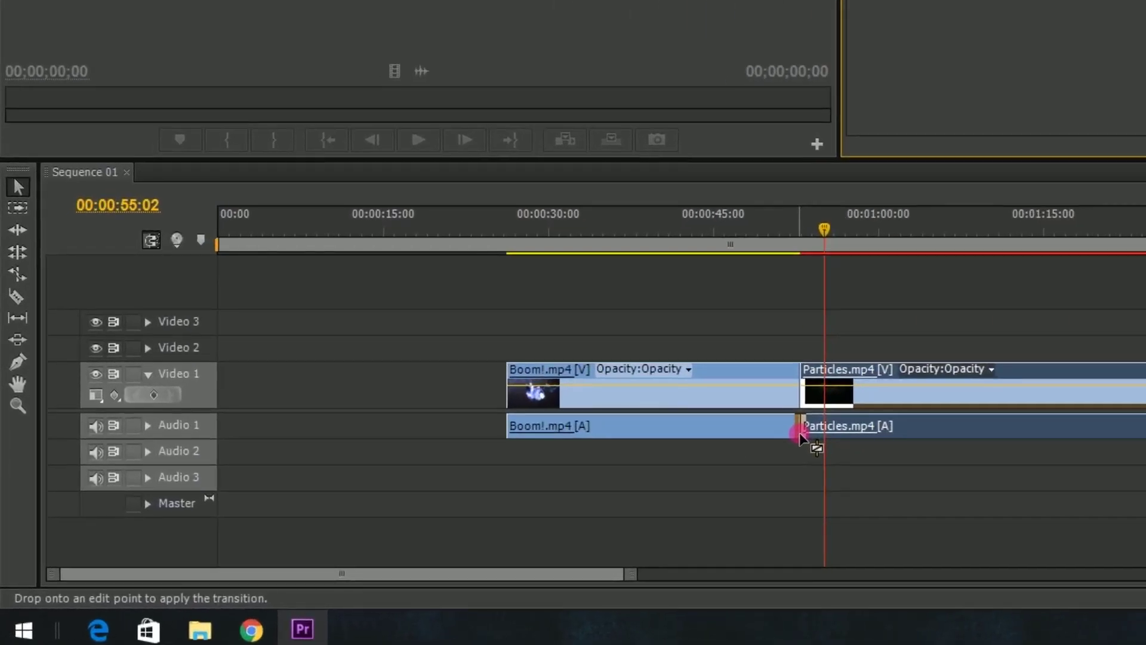
pyautogui.moveTo(800, 432); pyautogui.dragTo(800, 436)
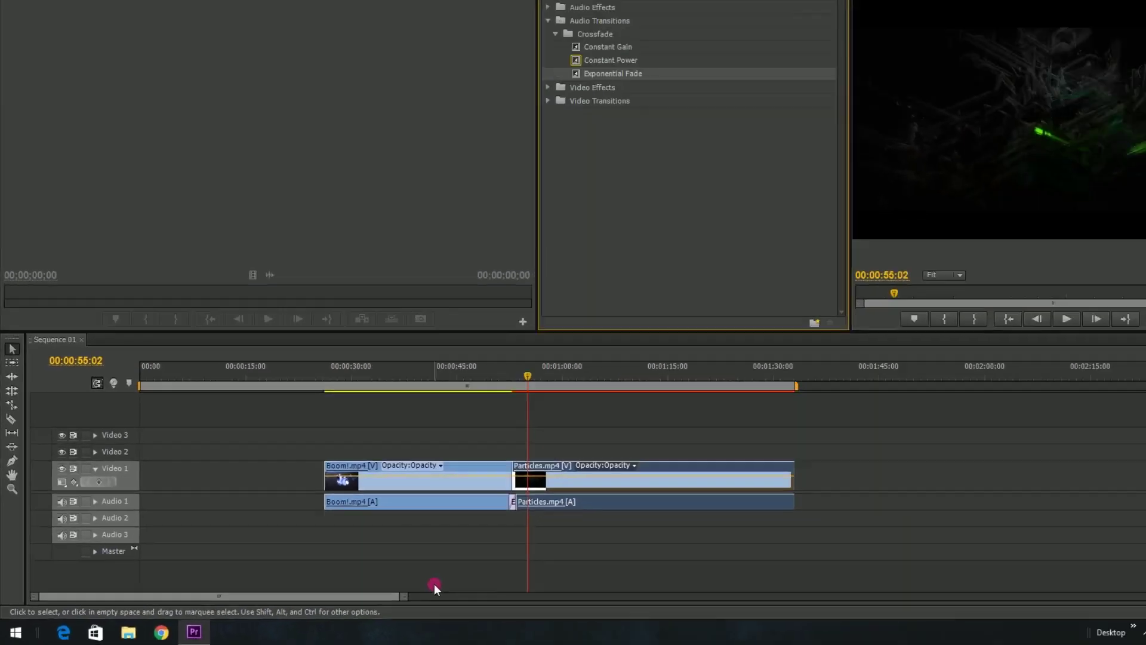
pyautogui.moveTo(434, 598); pyautogui.dragTo(159, 599)
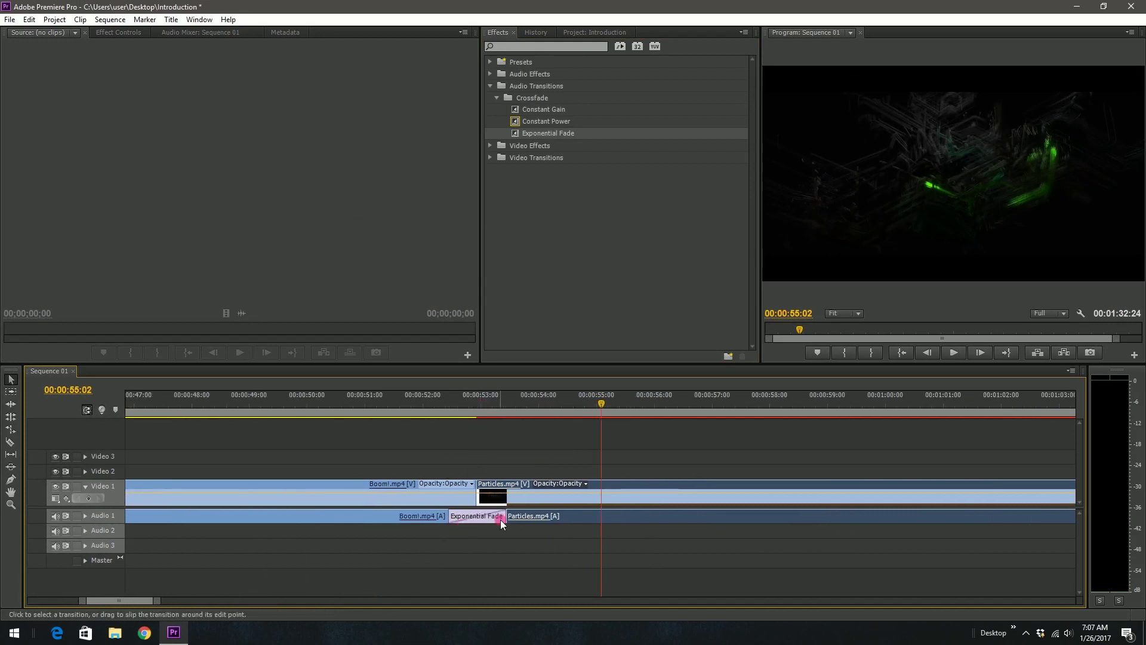
pyautogui.click(434, 403)
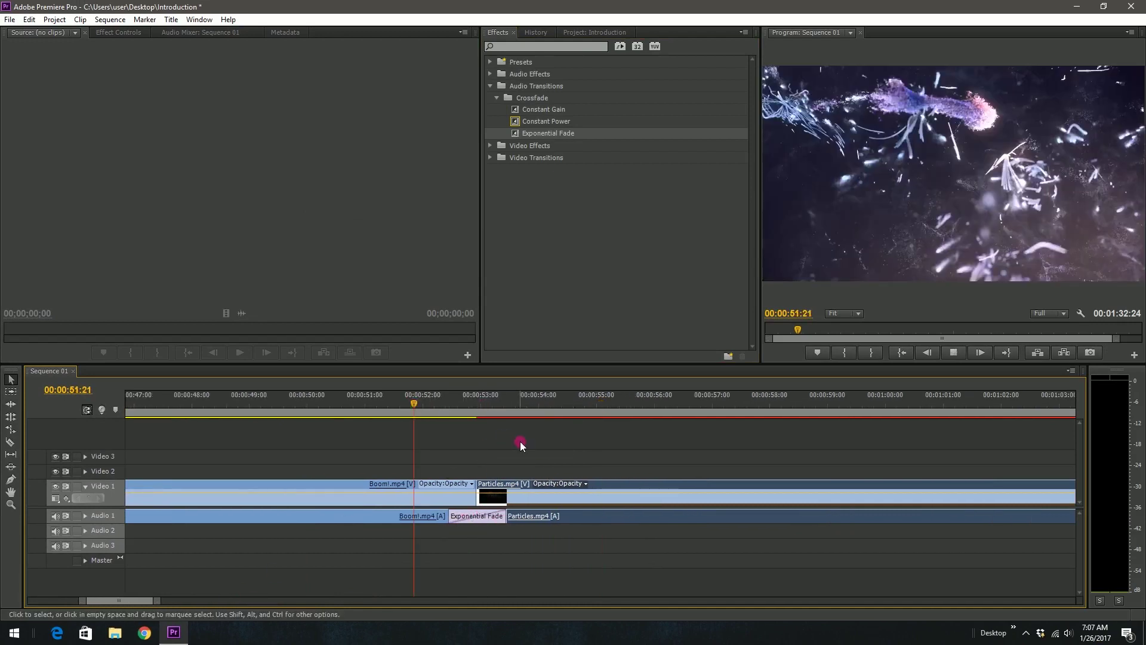
pyautogui.press('space')
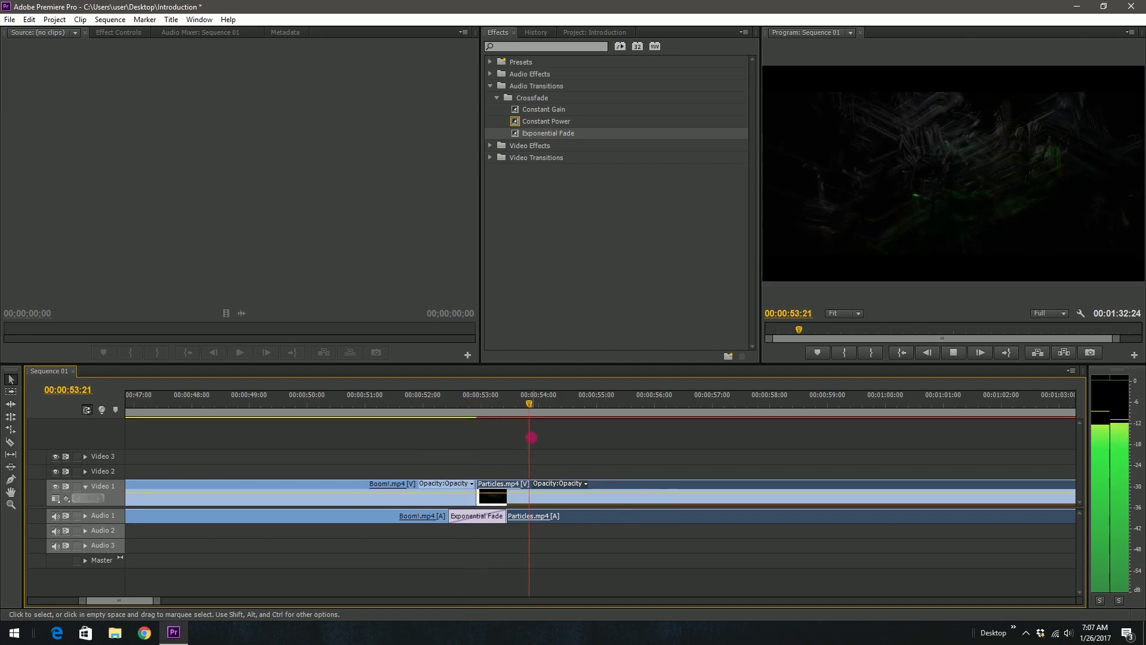
# - Lengthen the Exponential Fade's left edge to start about a second earlier
pyautogui.moveTo(481, 406); pyautogui.dragTo(467, 414)
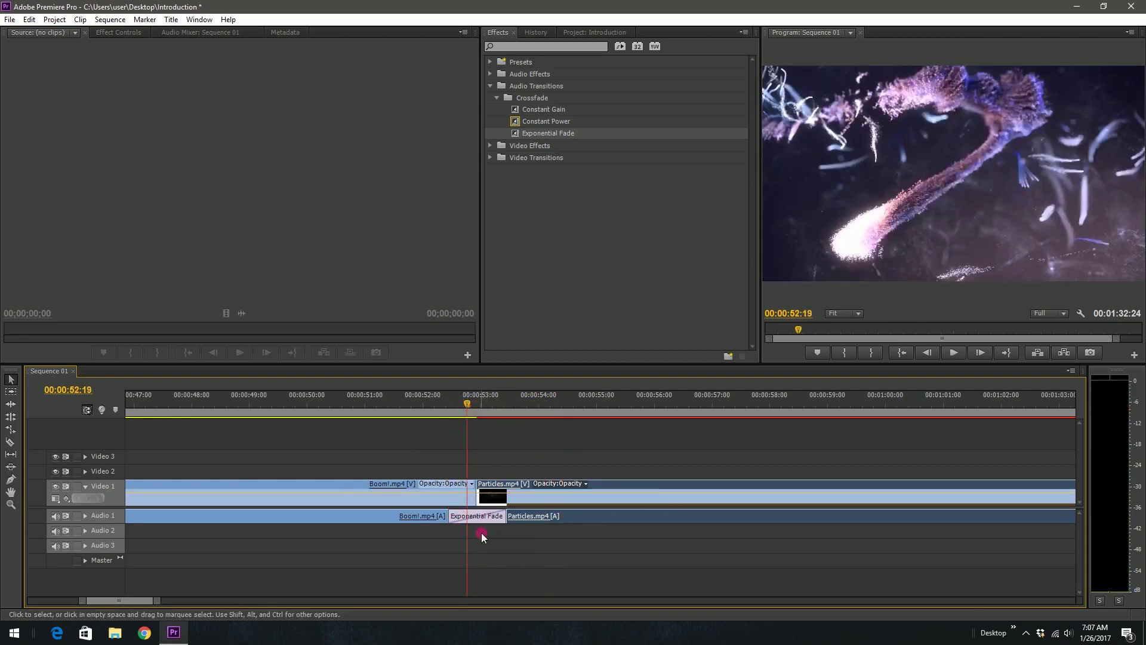
pyautogui.click(485, 519)
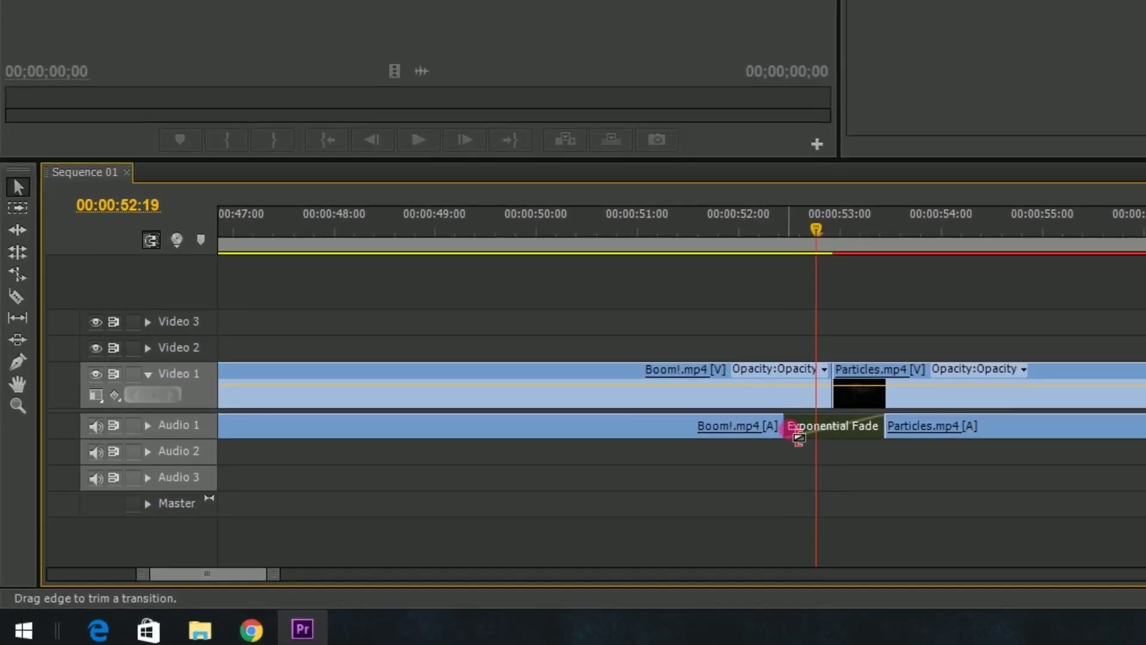
pyautogui.moveTo(751, 448); pyautogui.dragTo(585, 449)
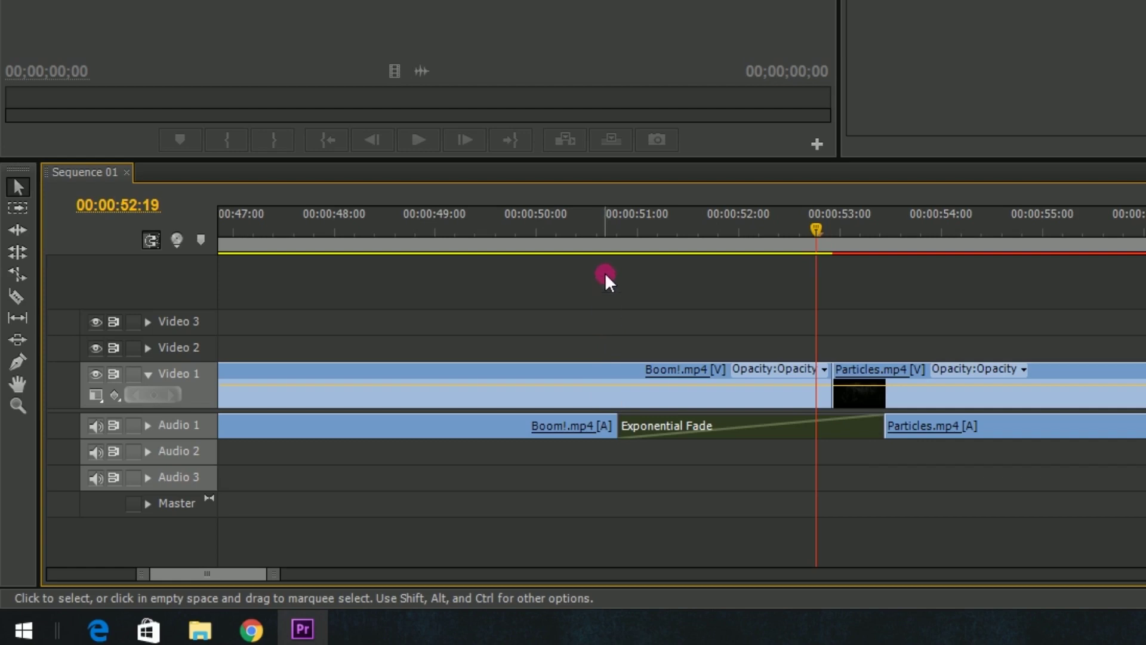
# - Preview the crossfade from 00:00:50:05, then extend its end to about 00:00:55
pyautogui.click(556, 224)
pyautogui.press('space')
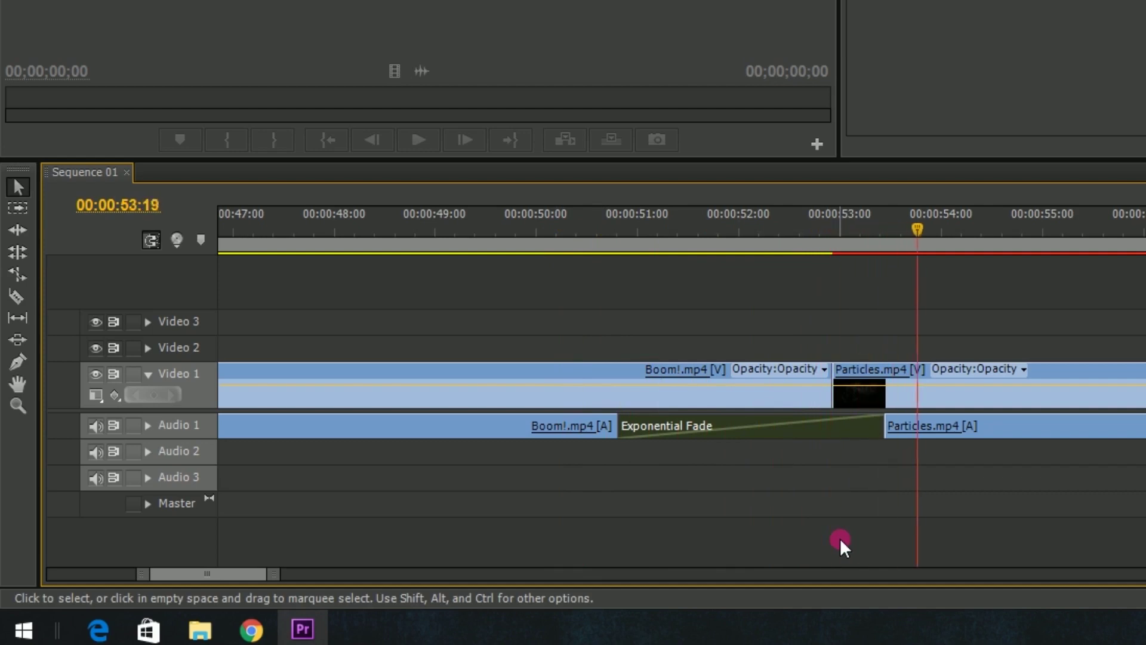
pyautogui.press('space')
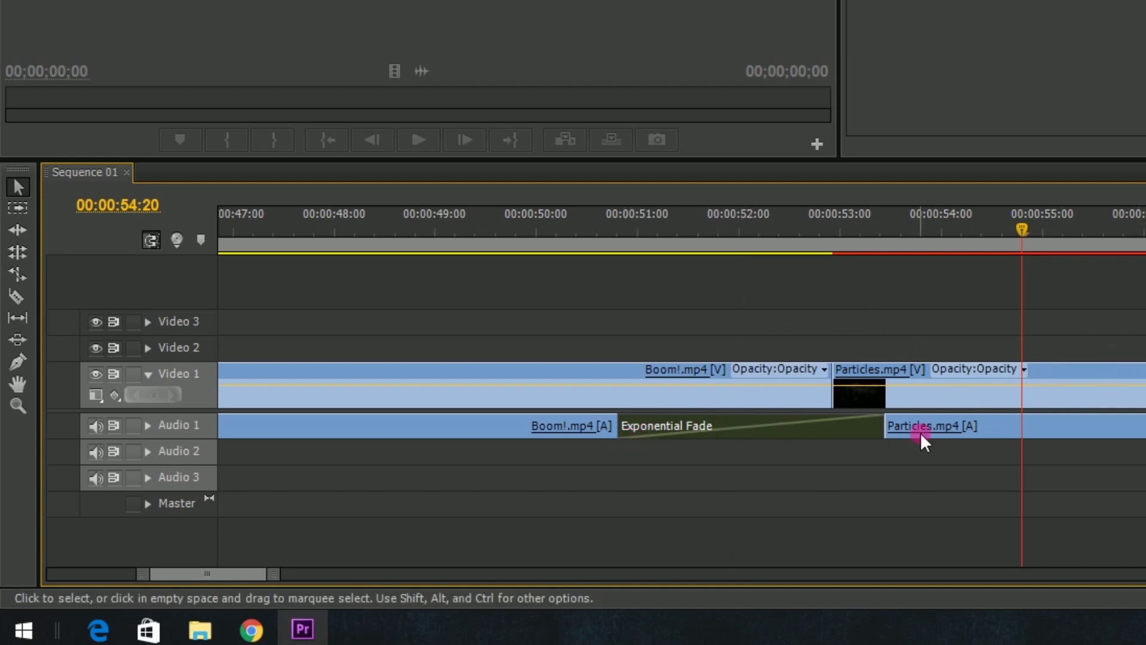
pyautogui.moveTo(883, 424); pyautogui.dragTo(1031, 426)
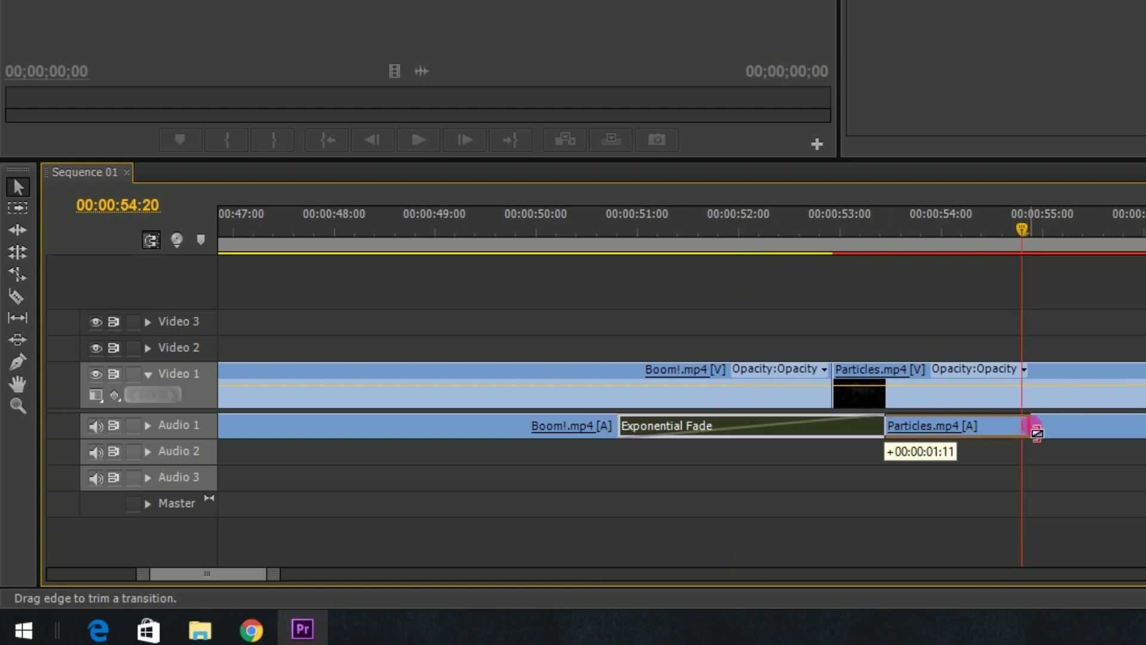
# - Play the lengthened crossfade, then return the playhead to 00:00:36:08 and select Boom!
pyautogui.click(568, 227)
pyautogui.press('space')
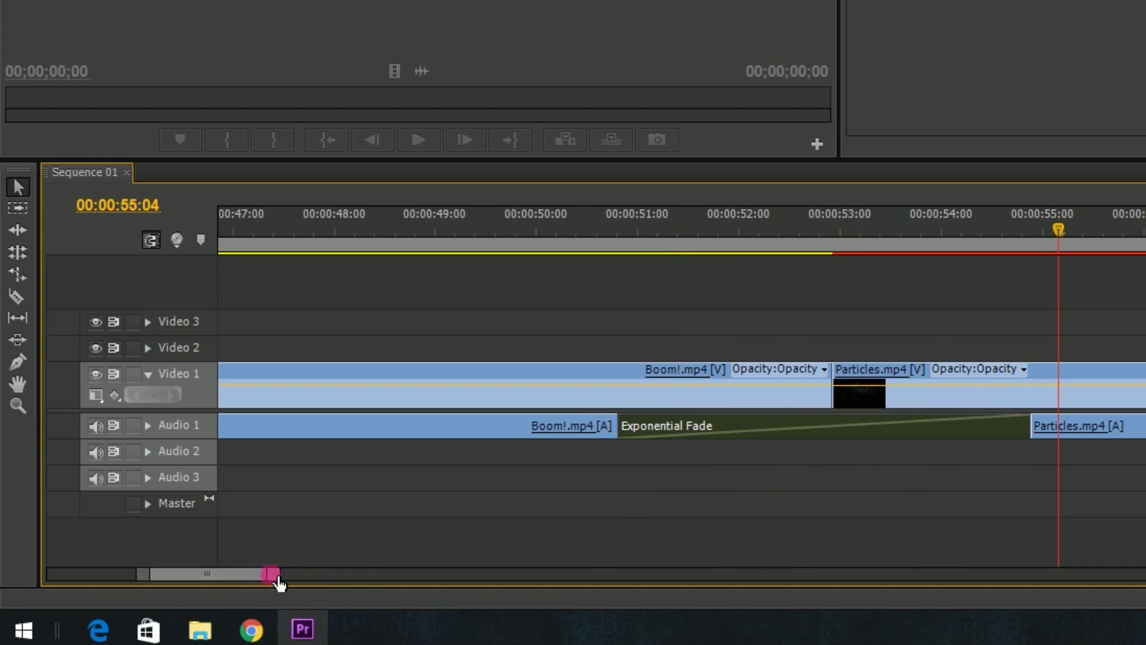
pyautogui.moveTo(271, 574); pyautogui.dragTo(413, 574)
pyautogui.moveTo(1065, 237); pyautogui.dragTo(525, 267)
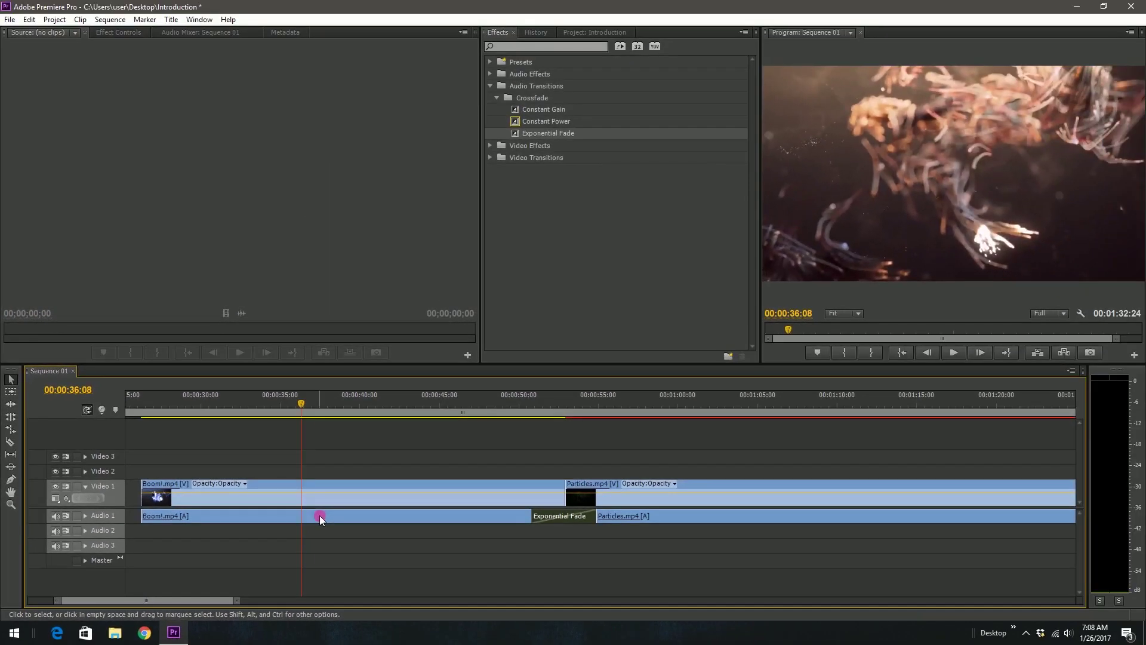
pyautogui.click(320, 517)
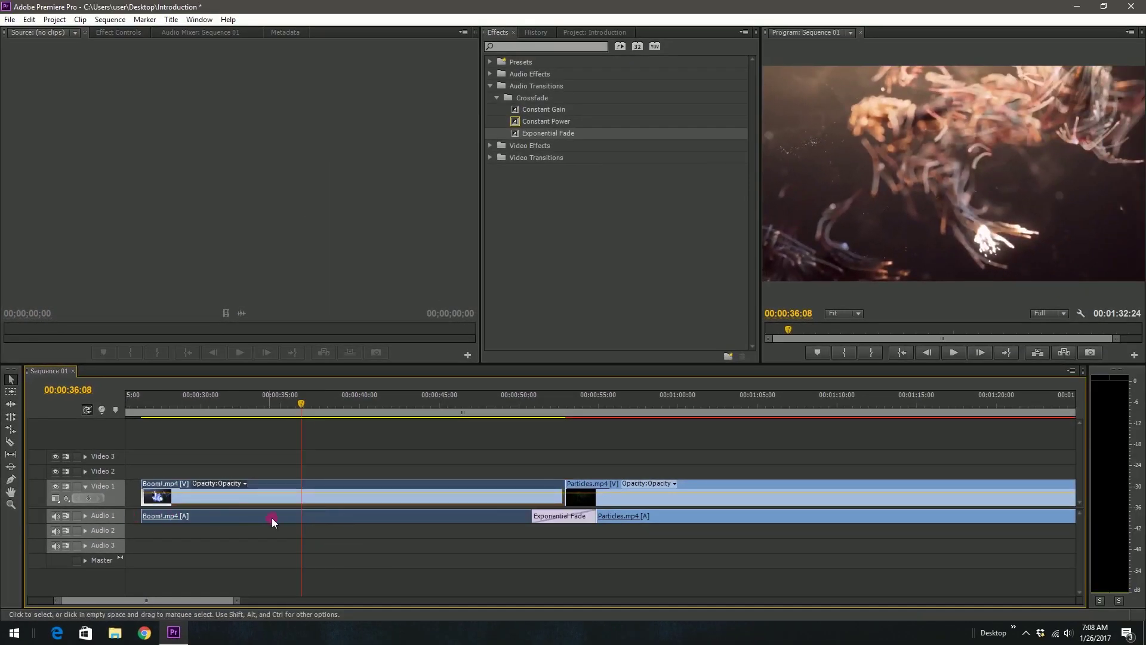
# - In Effect Controls, scrub Boom!.mp4's Volume Level to -15.0 dB, keyframing it at 00:00:36:08
pyautogui.click(107, 33)
pyautogui.click(9, 130)
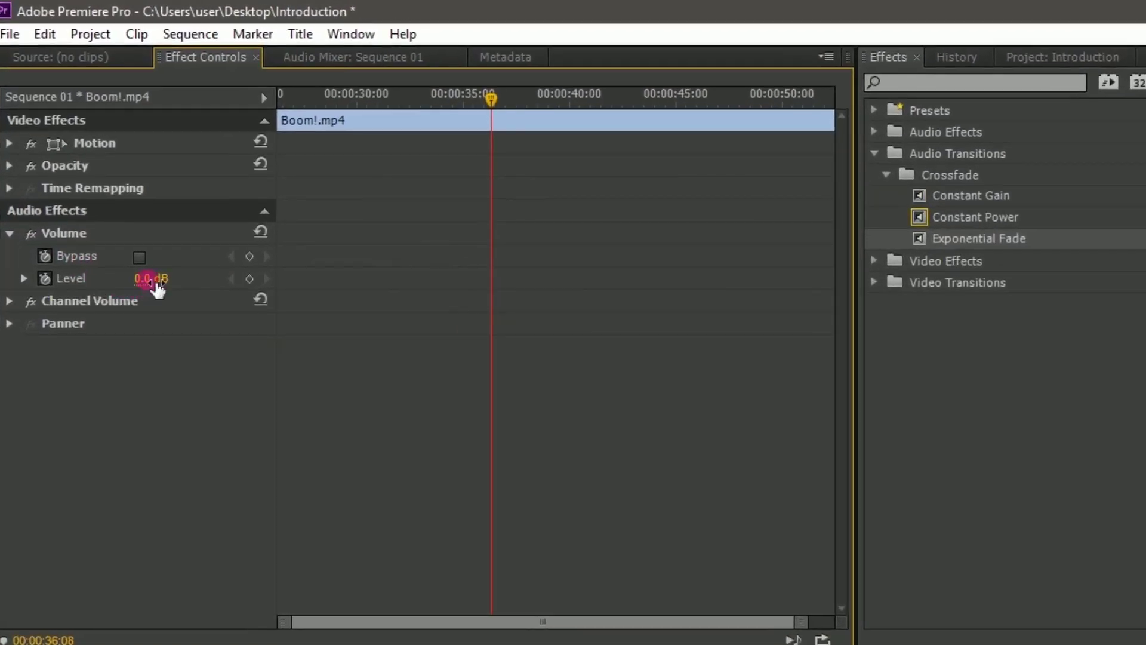
pyautogui.moveTo(155, 282); pyautogui.dragTo(169, 281)
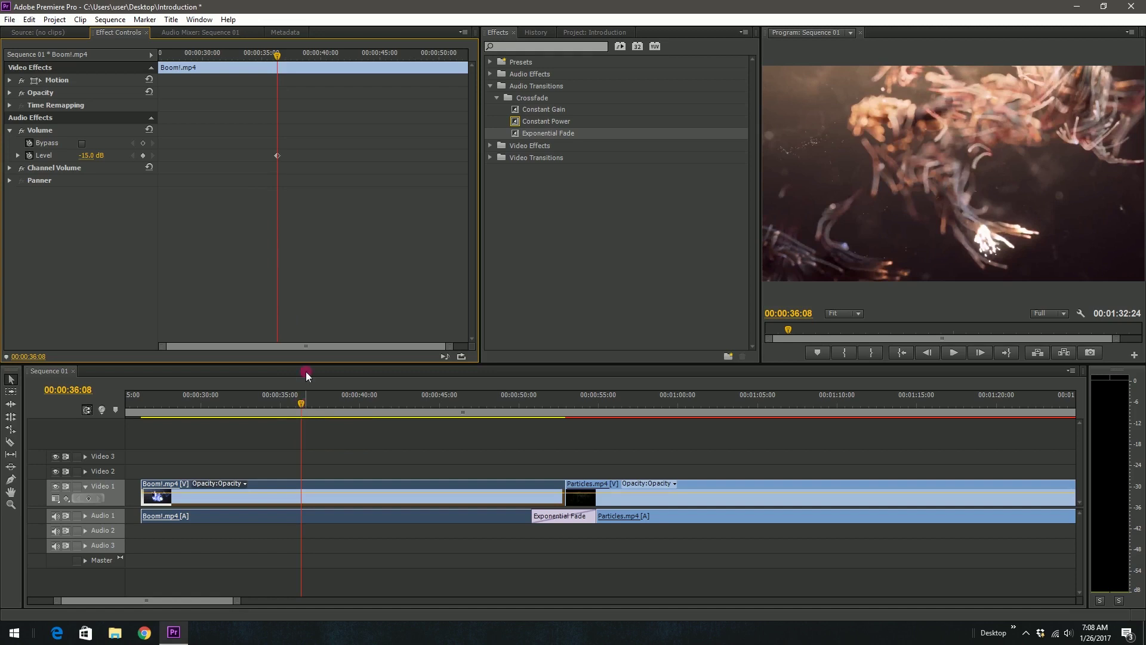
# - Delete Boom!'s existing Level keyframes and add a new -15.0 dB keyframe at 00:00:33:08
pyautogui.click(28, 156)
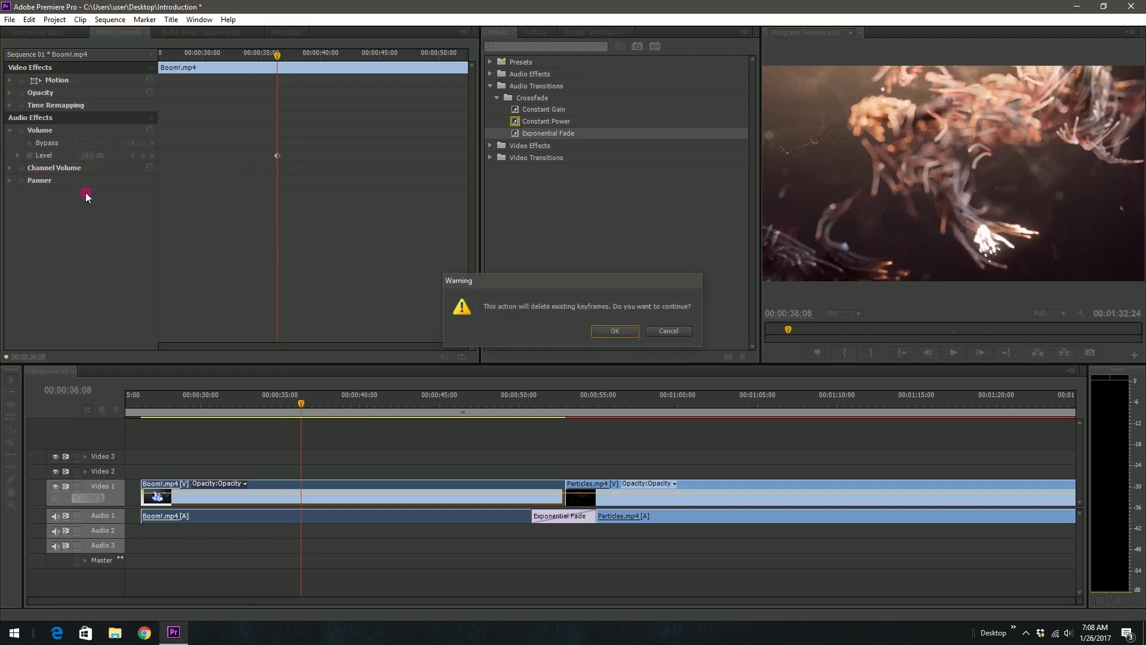
pyautogui.click(624, 332)
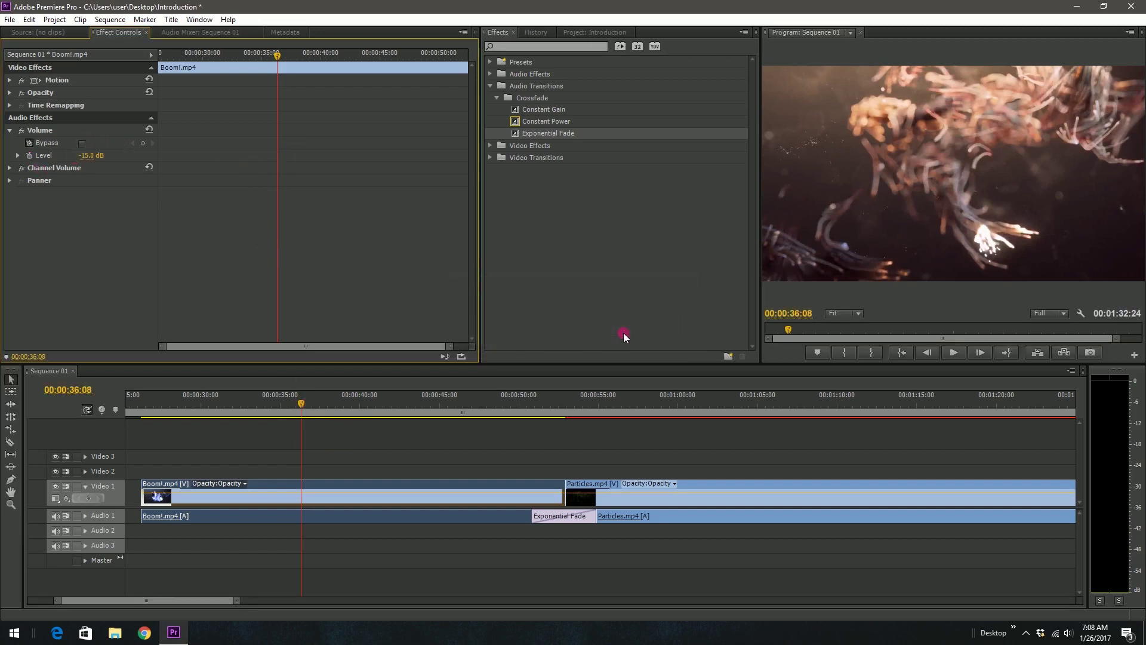
pyautogui.click(254, 408)
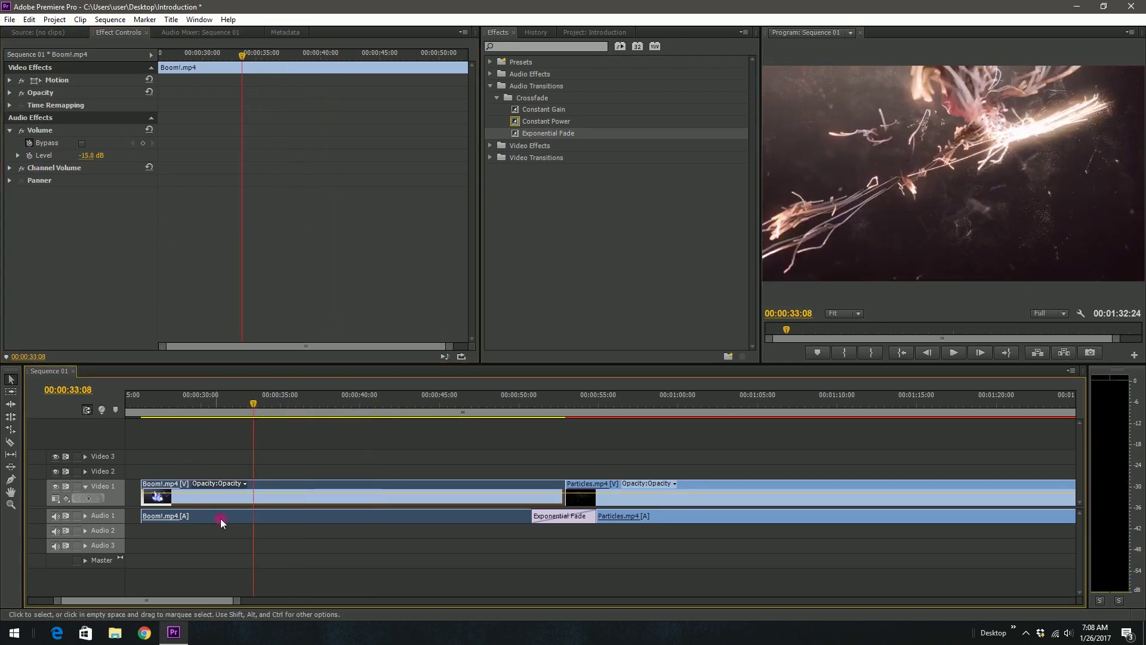
pyautogui.click(30, 155)
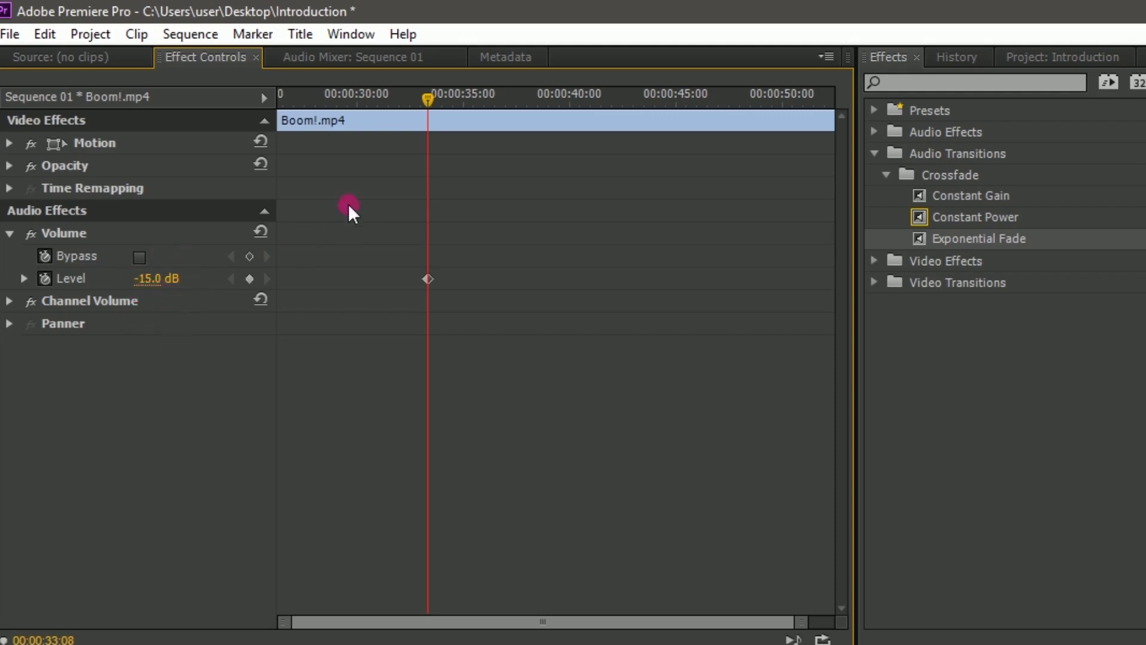
# - Add a -287.5 dB Level keyframe at about 00:00:41:05 and play back Boom!'s fade-out
pyautogui.moveTo(432, 108); pyautogui.dragTo(597, 104)
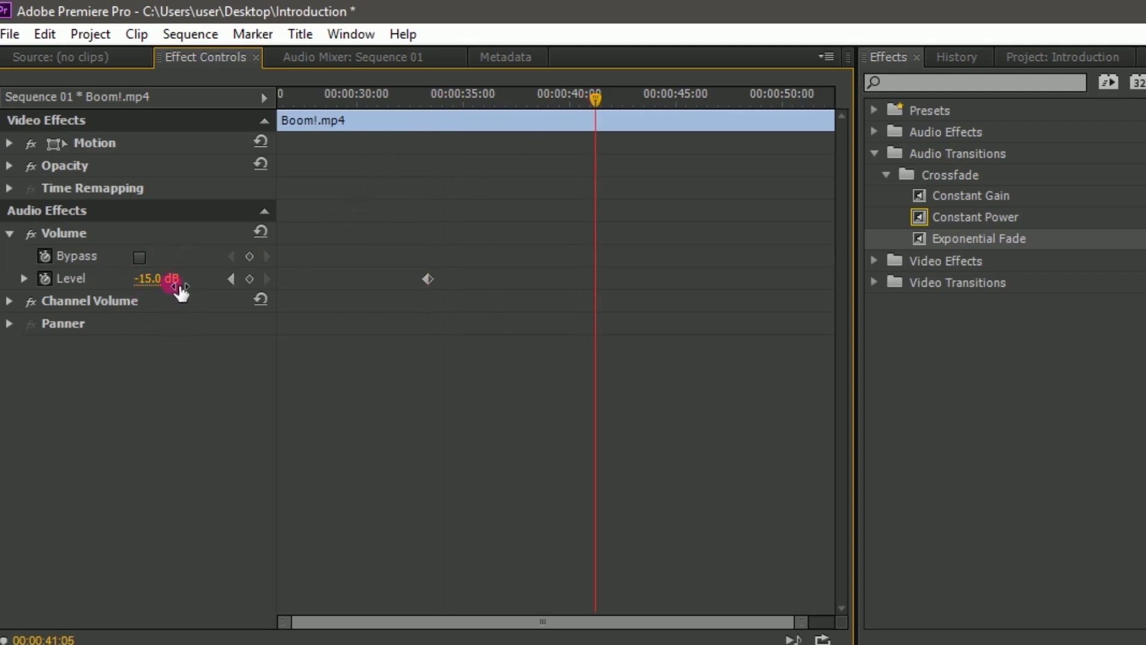
pyautogui.moveTo(160, 278); pyautogui.dragTo(172, 285)
pyautogui.click(412, 96)
pyautogui.press('space')
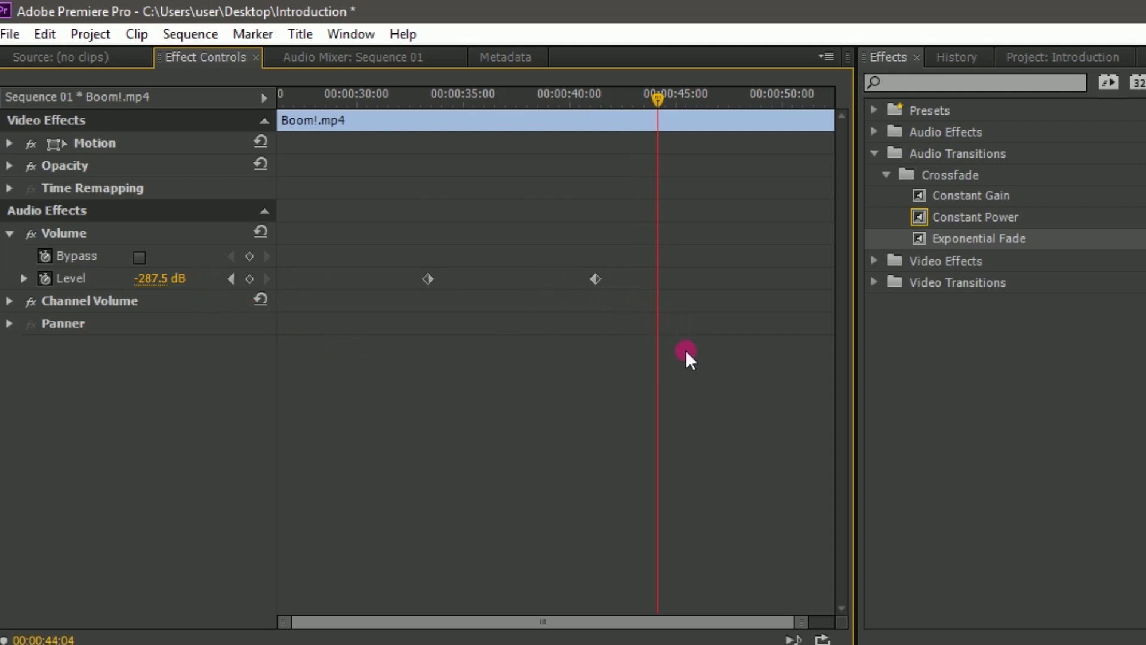
pyautogui.press('End')
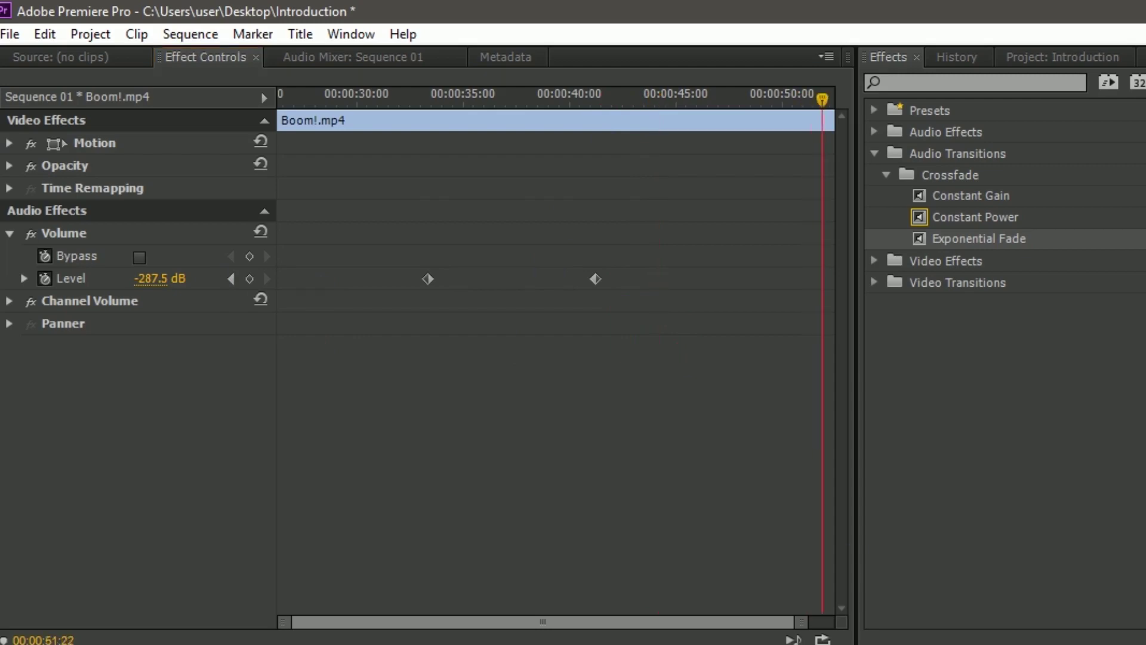